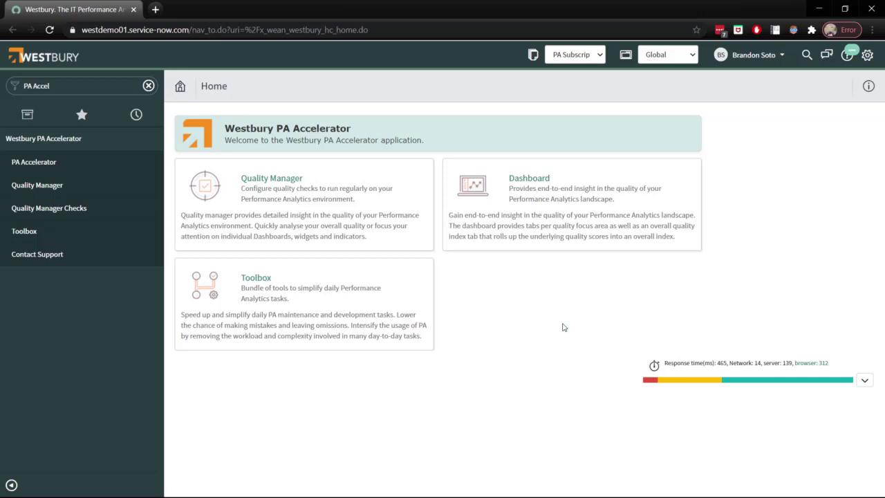
Open Quality Manager and review the results overview, the open errors and the list of projects.
{"action": "left_click", "coordinate": [360, 211]}
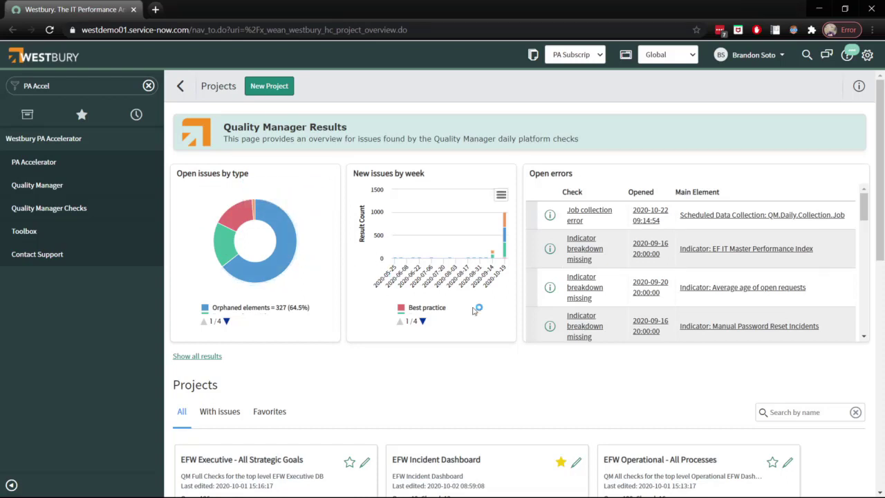
{"action": "scroll", "coordinate": [619, 266], "scroll_direction": "down", "scroll_amount": 5}
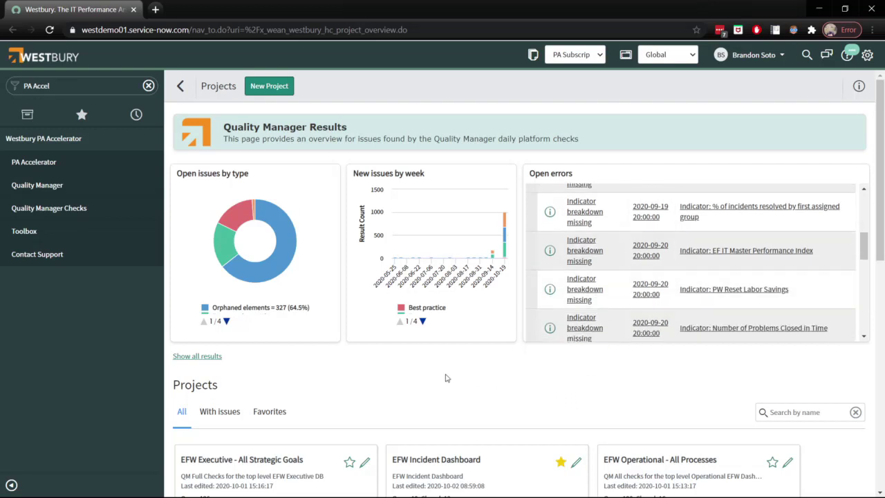
{"action": "scroll", "coordinate": [369, 325], "scroll_direction": "down", "scroll_amount": 1}
{"action": "scroll", "coordinate": [370, 324], "scroll_direction": "down", "scroll_amount": 3}
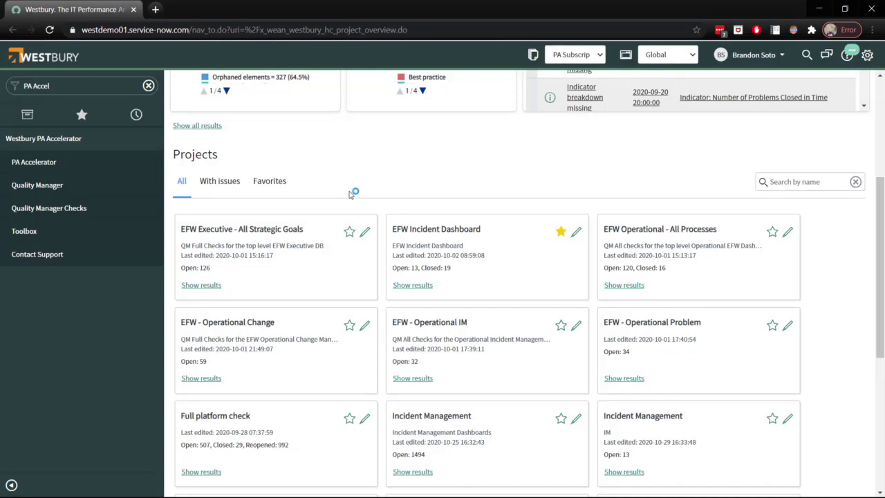
{"action": "scroll", "coordinate": [354, 197], "scroll_direction": "up", "scroll_amount": 4}
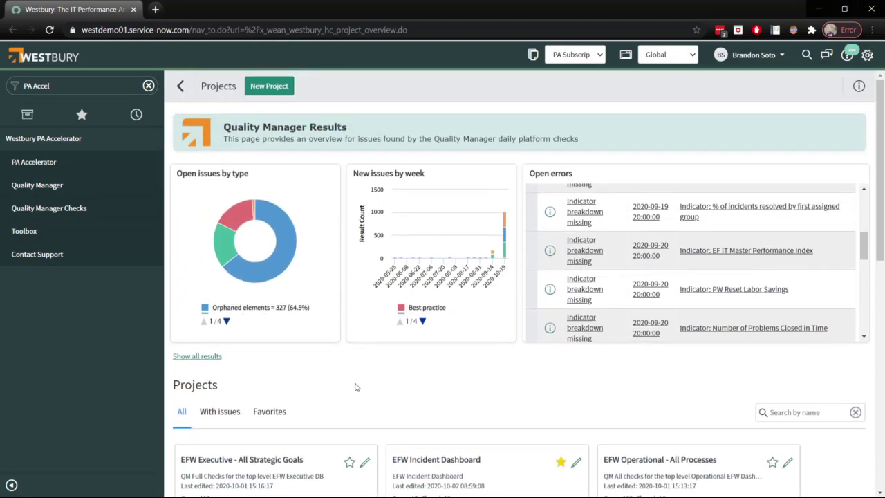
{"action": "scroll", "coordinate": [354, 327], "scroll_direction": "down", "scroll_amount": 1}
{"action": "scroll", "coordinate": [354, 327], "scroll_direction": "down", "scroll_amount": 3}
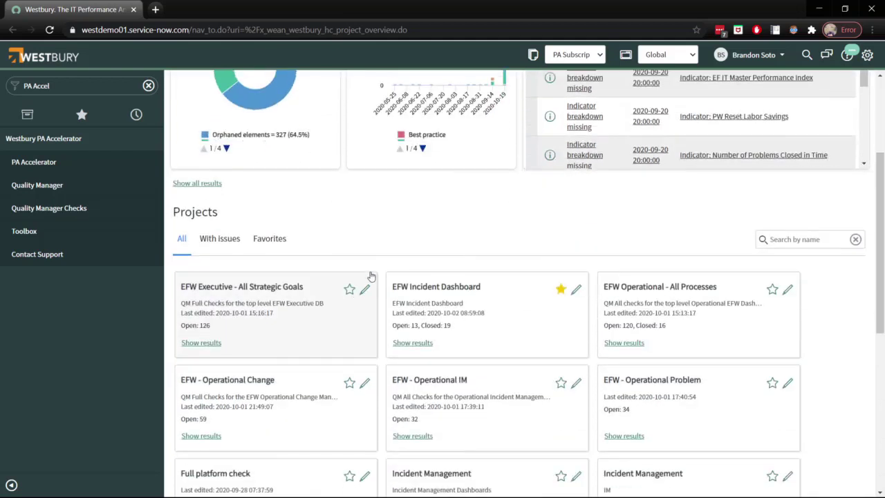
Open the EFW Executive - All Strategic Goals project settings, disable Run all checks to browse the available checks, and return to the projects without saving.
{"action": "left_click", "coordinate": [365, 290]}
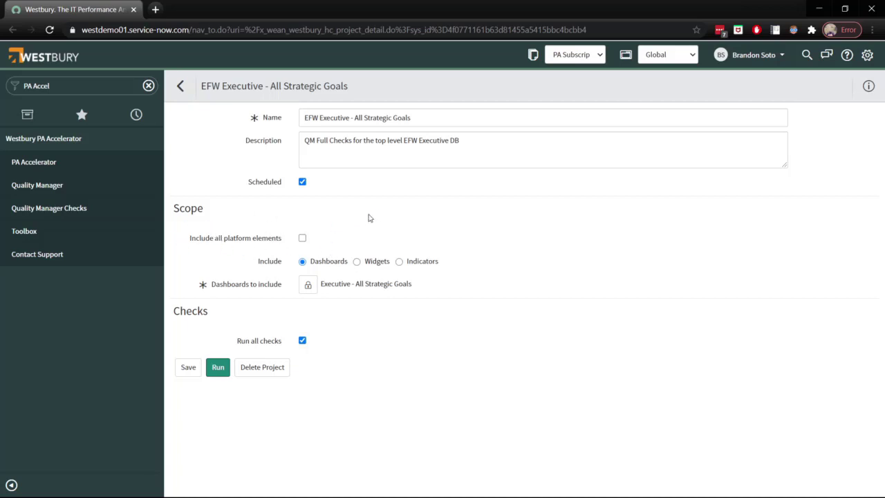
{"action": "left_click", "coordinate": [304, 340]}
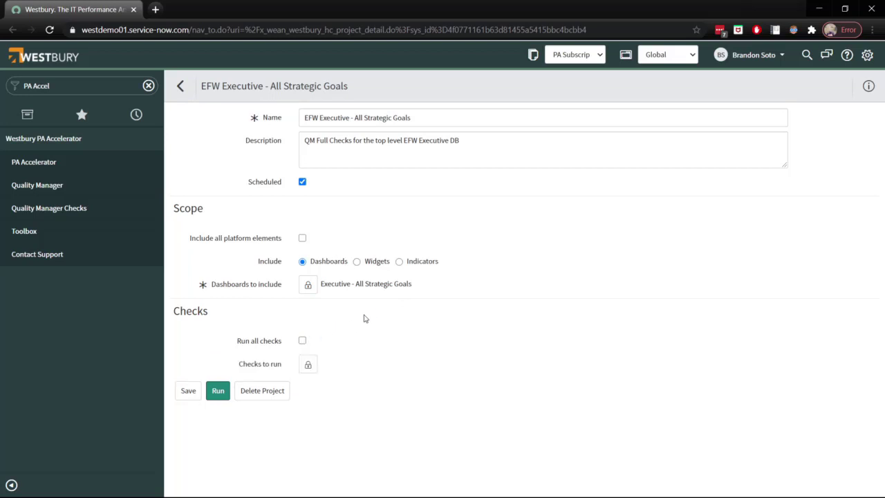
{"action": "left_click", "coordinate": [307, 364]}
{"action": "scroll", "coordinate": [413, 314], "scroll_direction": "down", "scroll_amount": 1}
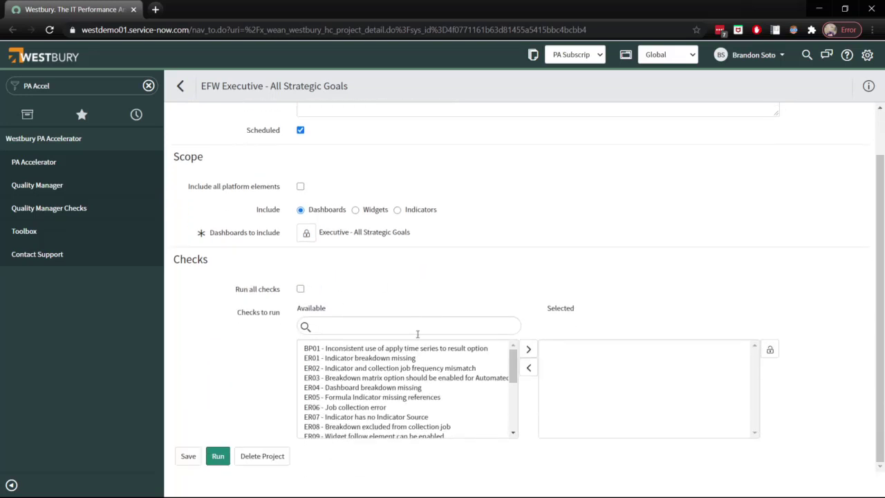
{"action": "scroll", "coordinate": [438, 388], "scroll_direction": "down", "scroll_amount": 3}
{"action": "scroll", "coordinate": [451, 382], "scroll_direction": "up", "scroll_amount": 2}
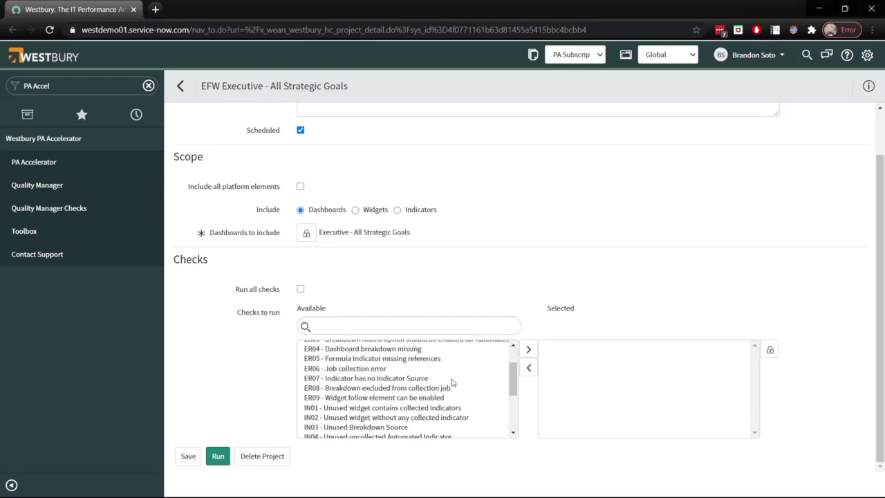
{"action": "scroll", "coordinate": [451, 383], "scroll_direction": "up", "scroll_amount": 1}
{"action": "scroll", "coordinate": [448, 379], "scroll_direction": "down", "scroll_amount": 4}
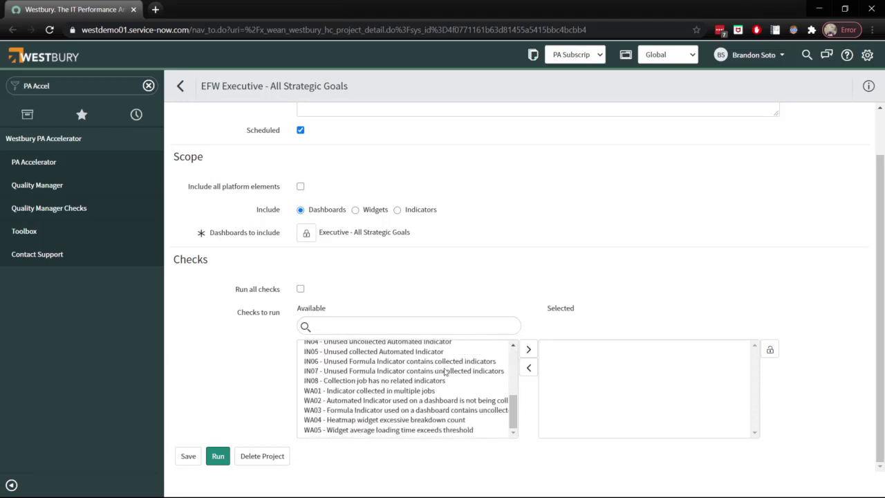
{"action": "scroll", "coordinate": [451, 235], "scroll_direction": "up", "scroll_amount": 2}
{"action": "left_click", "coordinate": [180, 86]}
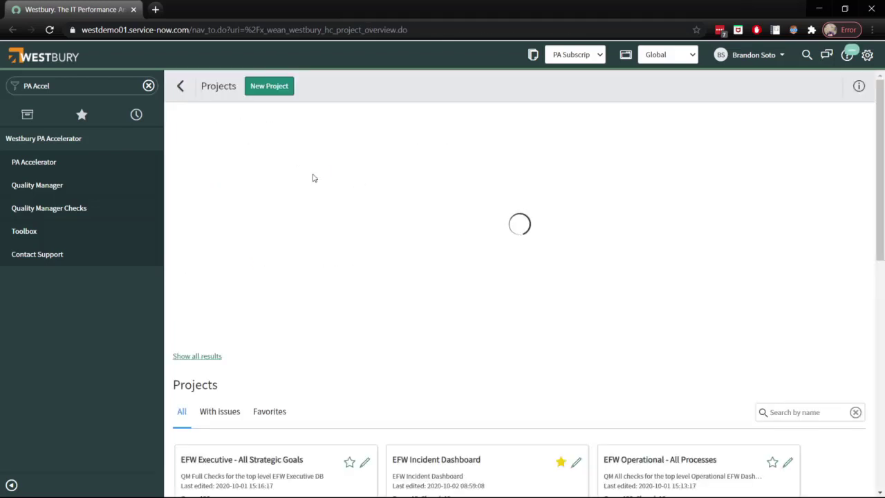
Show the results of the EFW Executive - All Strategic Goals project and open the first Indicator breakdown missing result with severity Error.
{"action": "scroll", "coordinate": [304, 197], "scroll_direction": "down", "scroll_amount": 3}
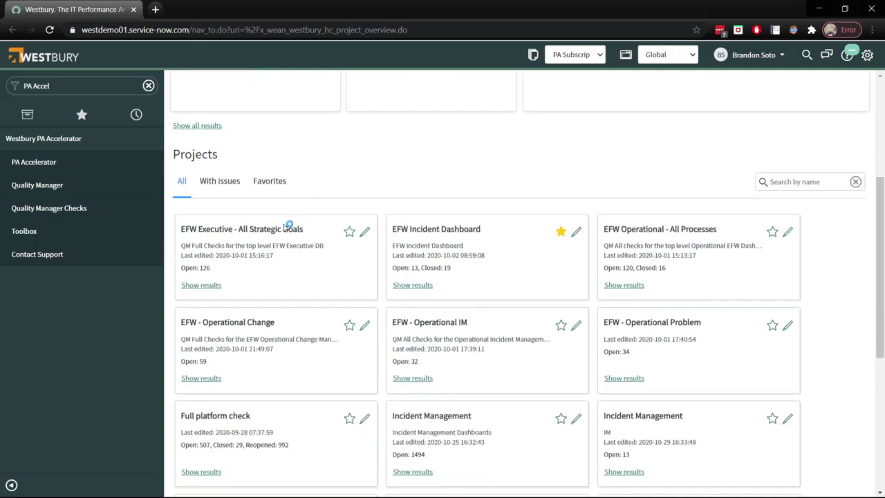
{"action": "left_click", "coordinate": [208, 286]}
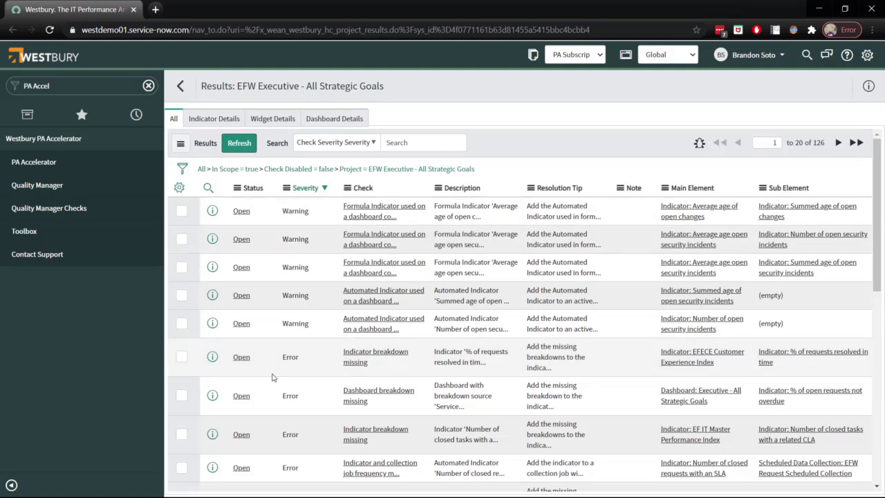
{"action": "left_click", "coordinate": [241, 358]}
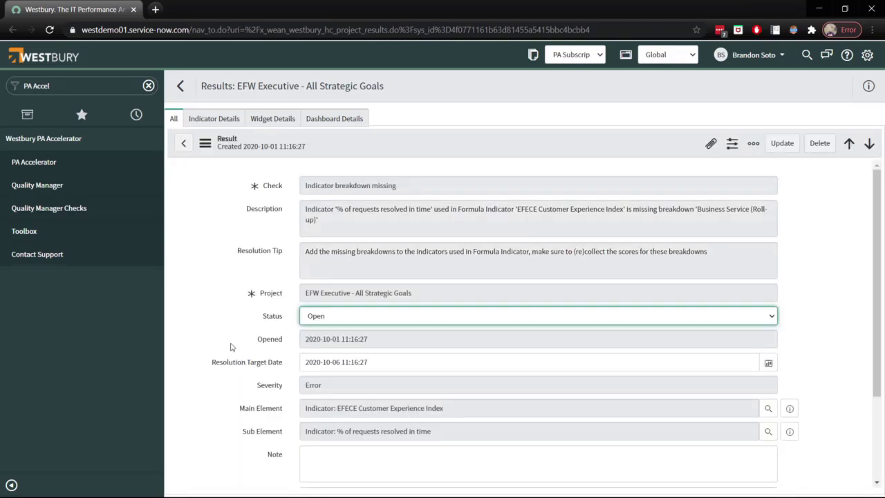
Examine the result record's description, resolution tip, status, resolution target date, severity, main and sub elements, and note.
{"action": "scroll", "coordinate": [210, 267], "scroll_direction": "down", "scroll_amount": 2}
{"action": "scroll", "coordinate": [207, 253], "scroll_direction": "up", "scroll_amount": 2}
{"action": "scroll", "coordinate": [219, 263], "scroll_direction": "down", "scroll_amount": 2}
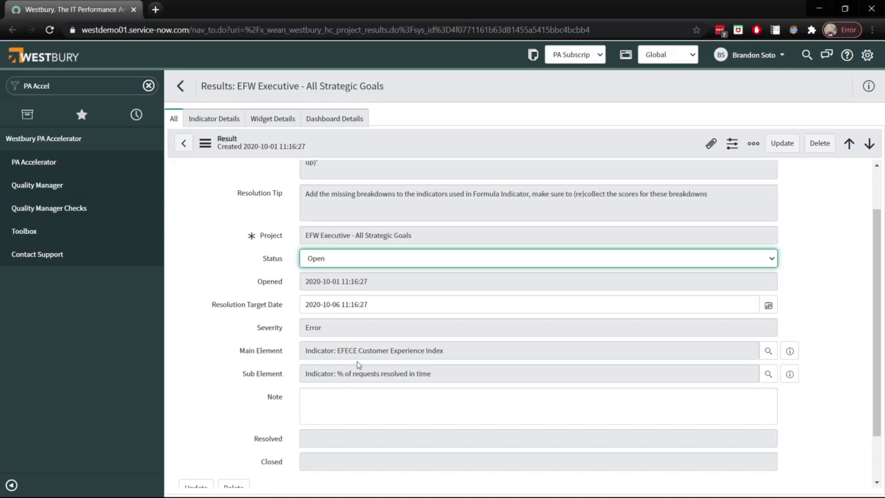
{"action": "scroll", "coordinate": [233, 242], "scroll_direction": "down", "scroll_amount": 2}
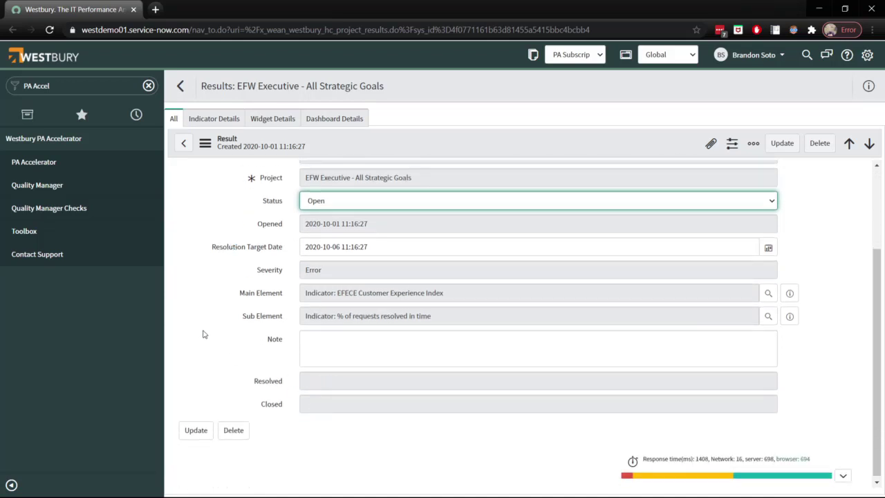
{"action": "scroll", "coordinate": [203, 334], "scroll_direction": "up", "scroll_amount": 3}
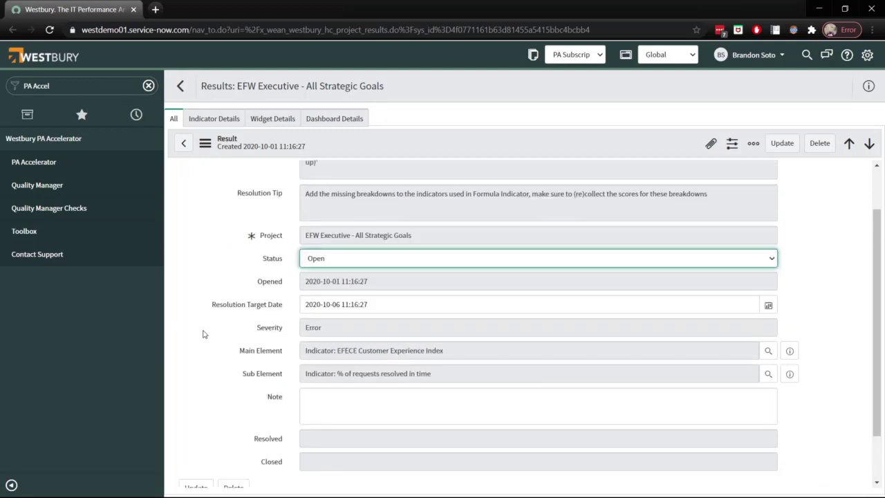
{"action": "scroll", "coordinate": [202, 334], "scroll_direction": "down", "scroll_amount": 2}
{"action": "scroll", "coordinate": [228, 349], "scroll_direction": "up", "scroll_amount": 2}
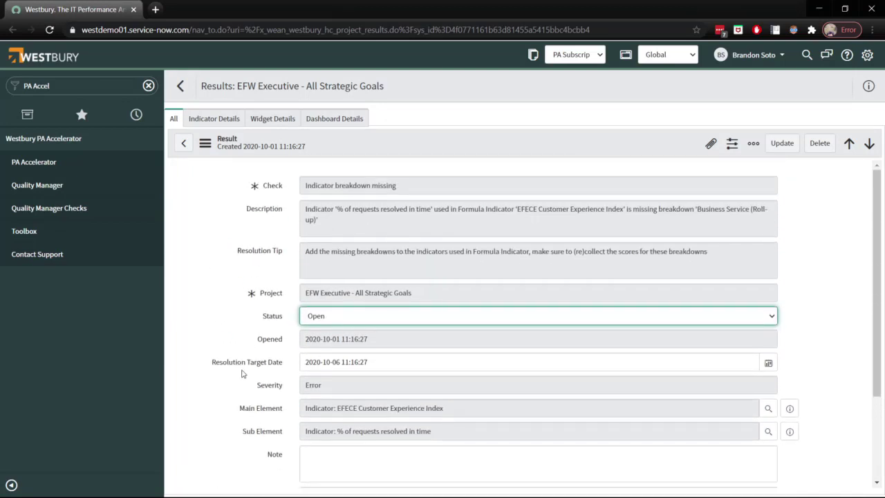
{"action": "scroll", "coordinate": [245, 367], "scroll_direction": "down", "scroll_amount": 2}
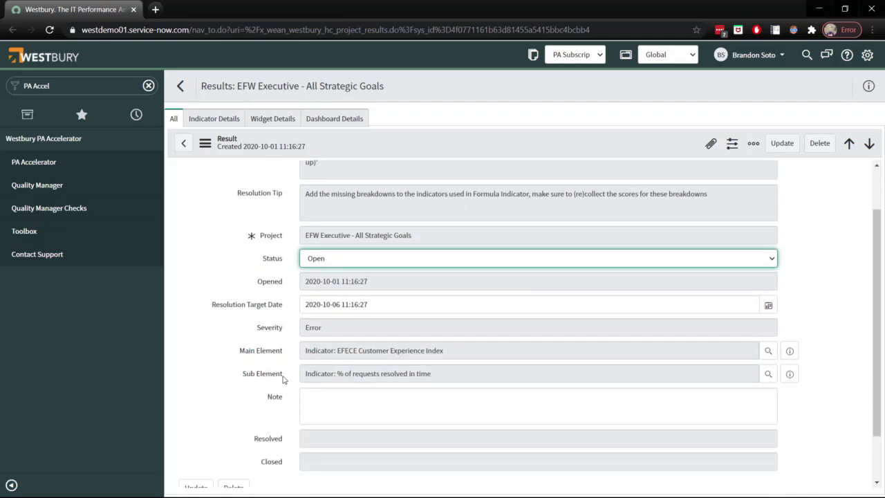
{"action": "scroll", "coordinate": [221, 346], "scroll_direction": "up", "scroll_amount": 2}
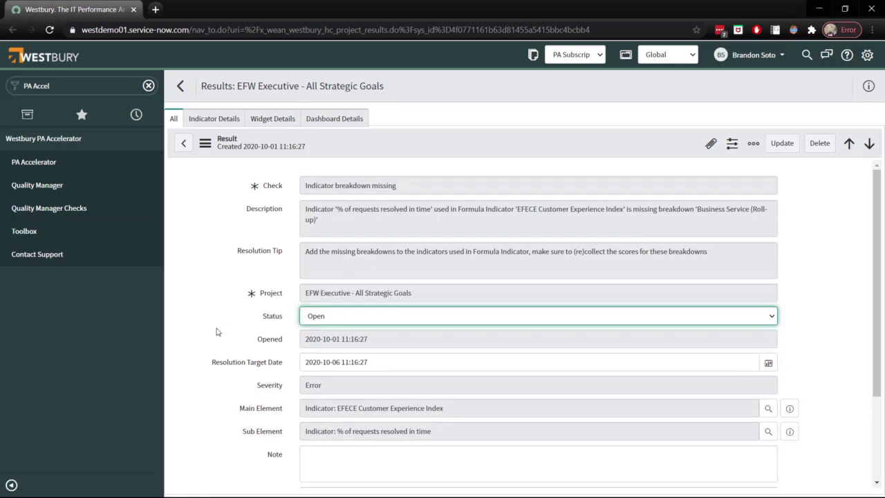
Return to Quality Manager, view the EFW Executive - All Strategic Goals project details with the Error severity group expanded, and close them.
{"action": "left_click", "coordinate": [72, 185]}
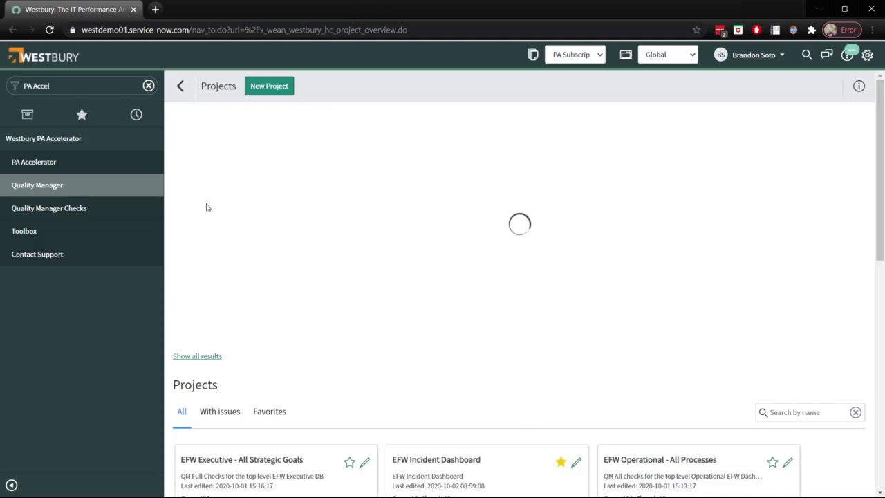
{"action": "scroll", "coordinate": [328, 323], "scroll_direction": "down", "scroll_amount": 1}
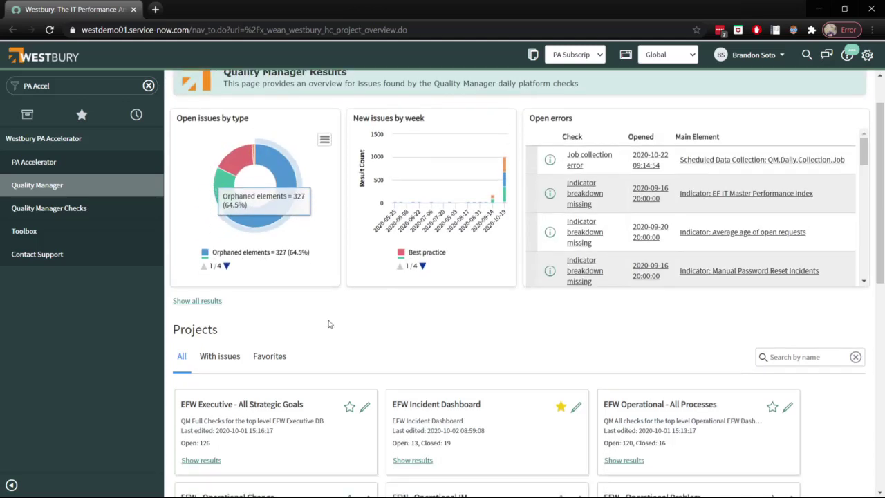
{"action": "scroll", "coordinate": [329, 323], "scroll_direction": "down", "scroll_amount": 1}
{"action": "left_click", "coordinate": [281, 377]}
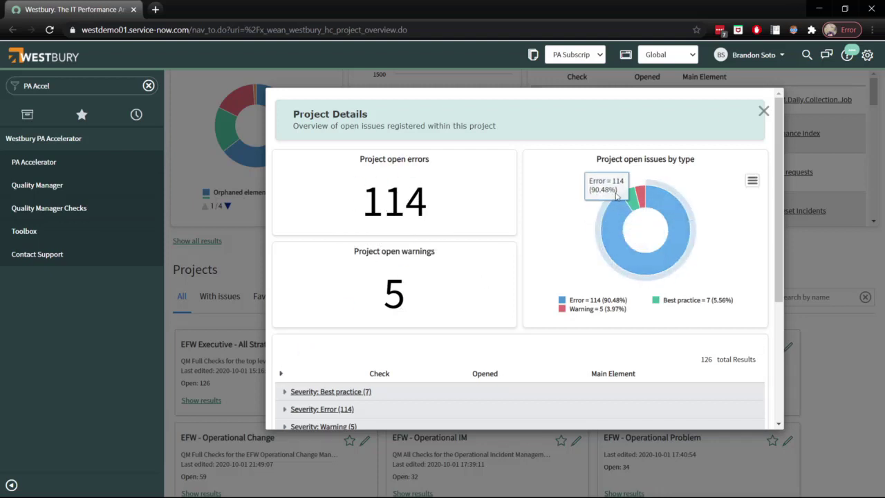
{"action": "scroll", "coordinate": [527, 225], "scroll_direction": "down", "scroll_amount": 3}
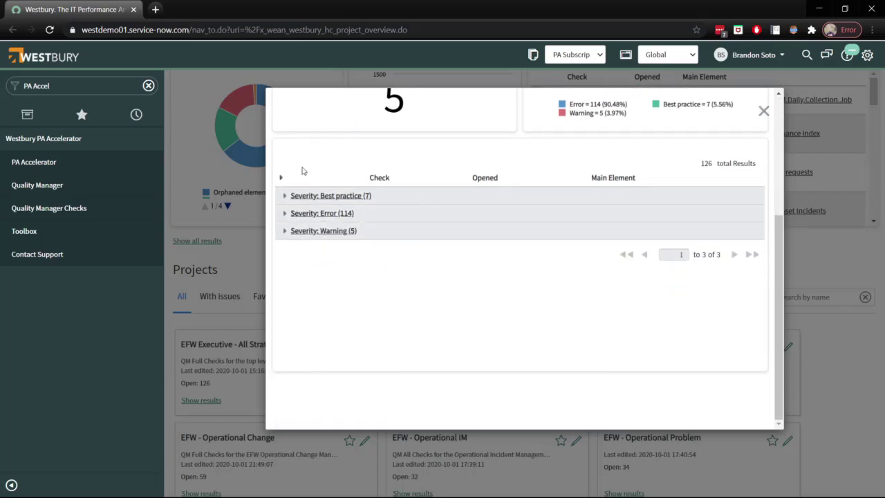
{"action": "left_click", "coordinate": [284, 213]}
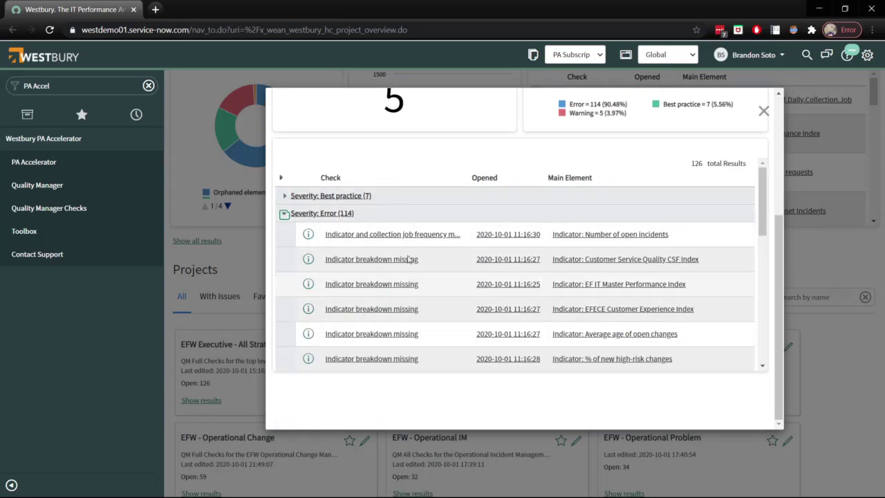
{"action": "left_click", "coordinate": [764, 112]}
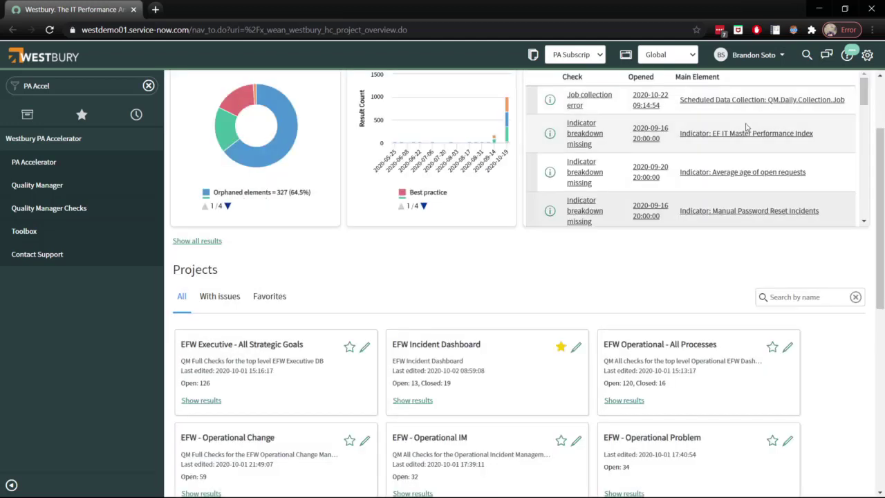
View the list of Quality Manager checks and return to the PA Accelerator home page.
{"action": "left_click", "coordinate": [76, 208]}
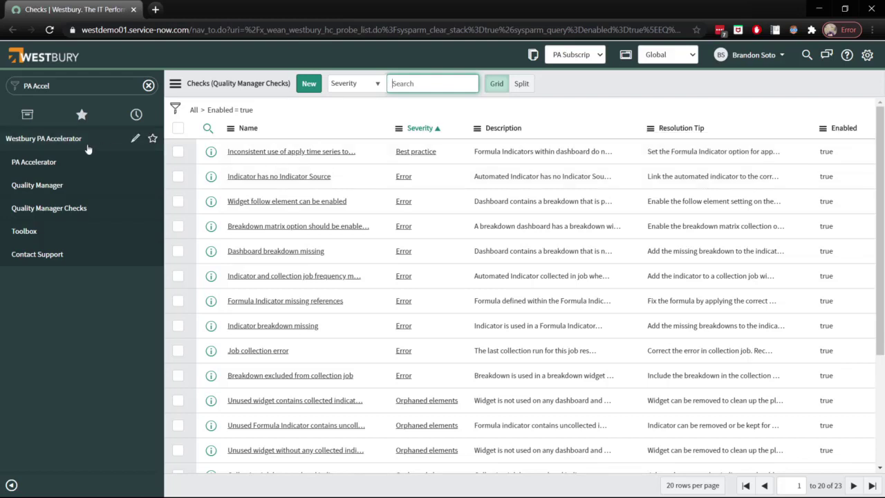
{"action": "left_click", "coordinate": [88, 166]}
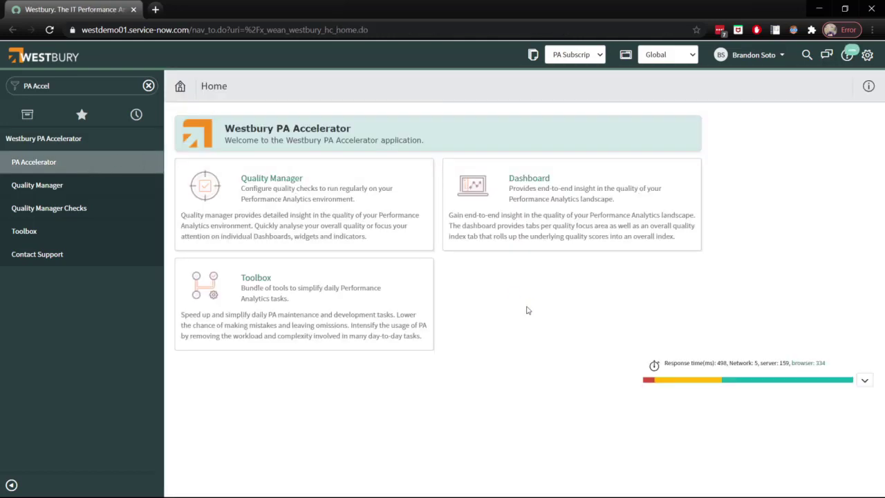
Open the detailed PA Accelerator dashboard, view its Quality Manager Results, and go back to the Overview.
{"action": "left_click", "coordinate": [583, 215]}
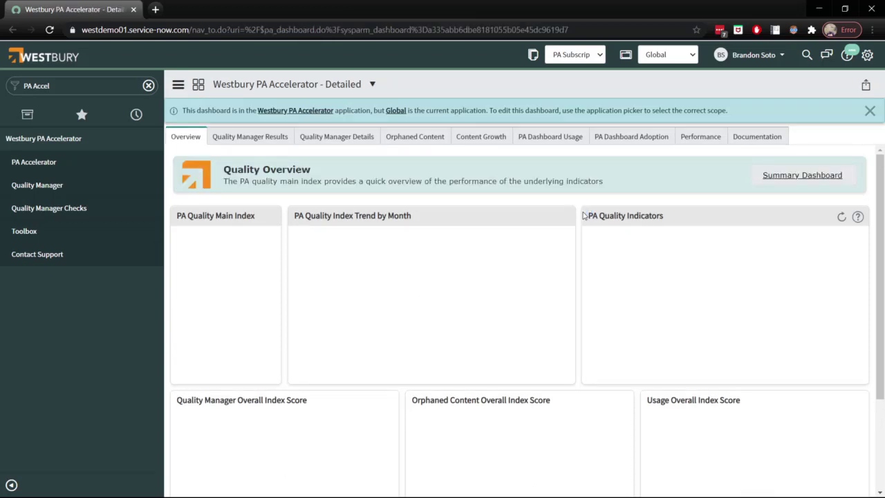
{"action": "left_click", "coordinate": [241, 138]}
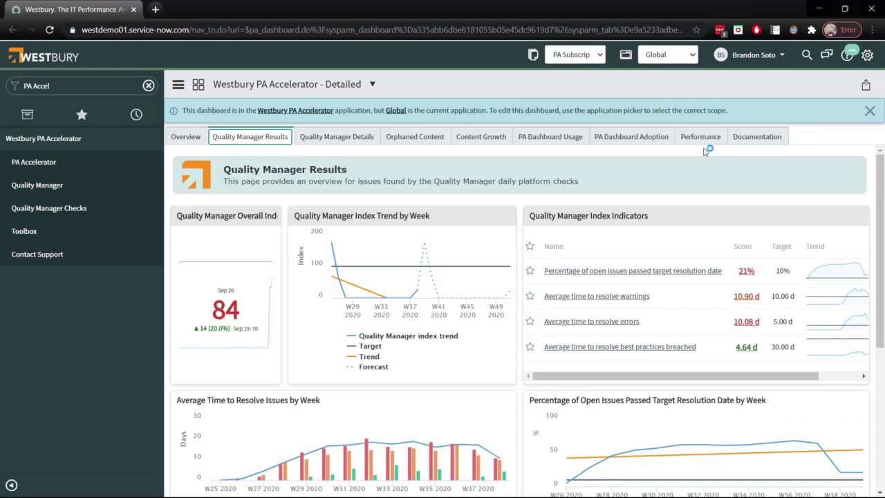
{"action": "left_click", "coordinate": [174, 141]}
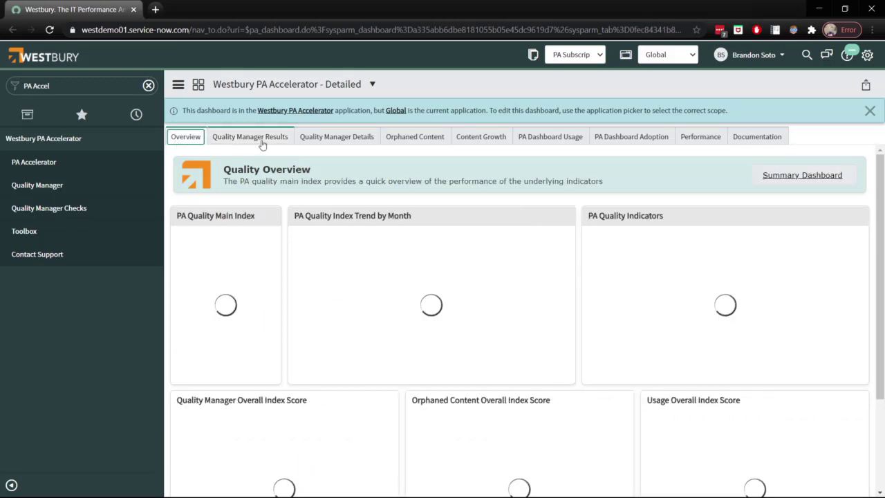
Switch to the Summary dashboard and open its documentation on the Quality Manager Overall Index Score under Quality Manager Results.
{"action": "left_click", "coordinate": [793, 180]}
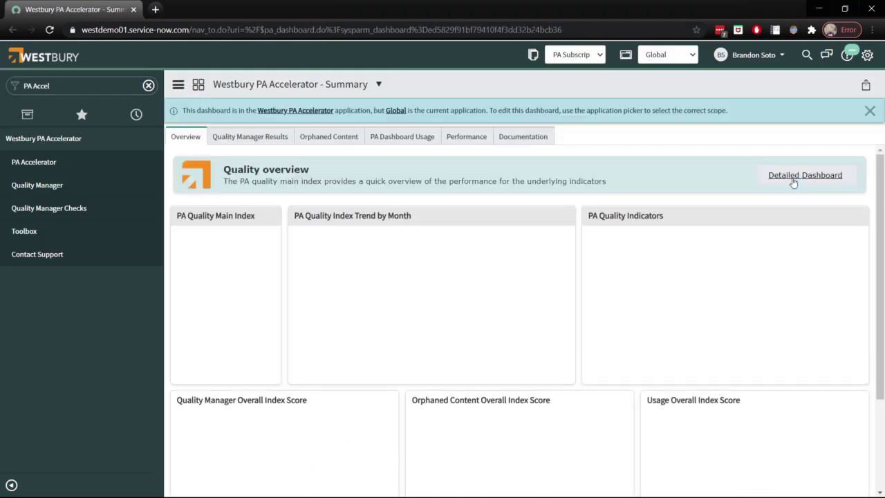
{"action": "left_click", "coordinate": [523, 137]}
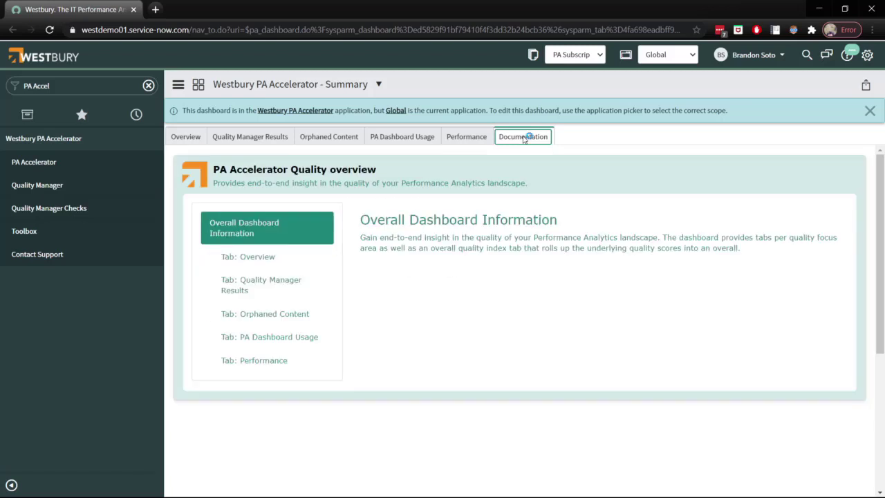
{"action": "left_click", "coordinate": [276, 285]}
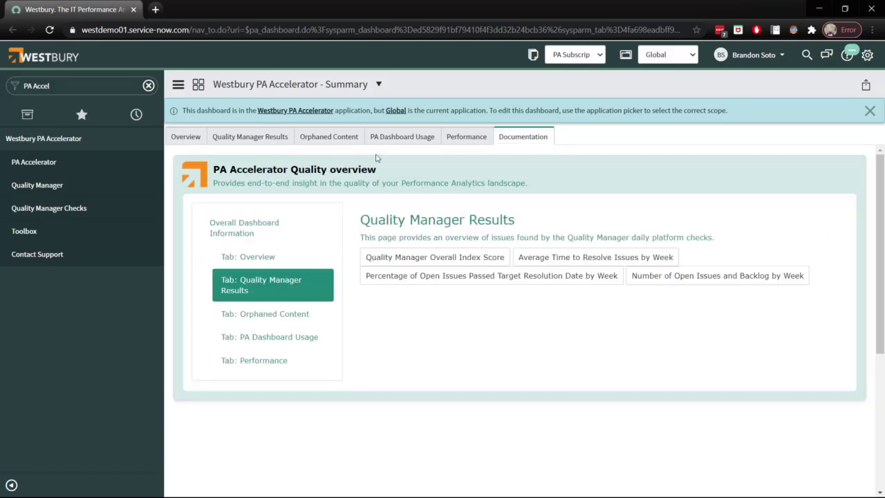
{"action": "left_click", "coordinate": [439, 263]}
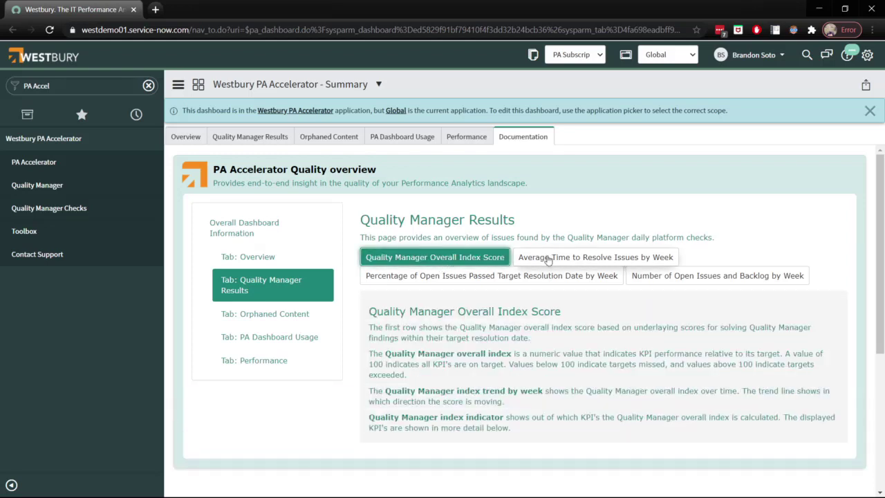
Look over the Quality Manager Results documentation and return to the PA Accelerator home page.
{"action": "scroll", "coordinate": [553, 302], "scroll_direction": "down", "scroll_amount": 1}
{"action": "scroll", "coordinate": [340, 354], "scroll_direction": "up", "scroll_amount": 1}
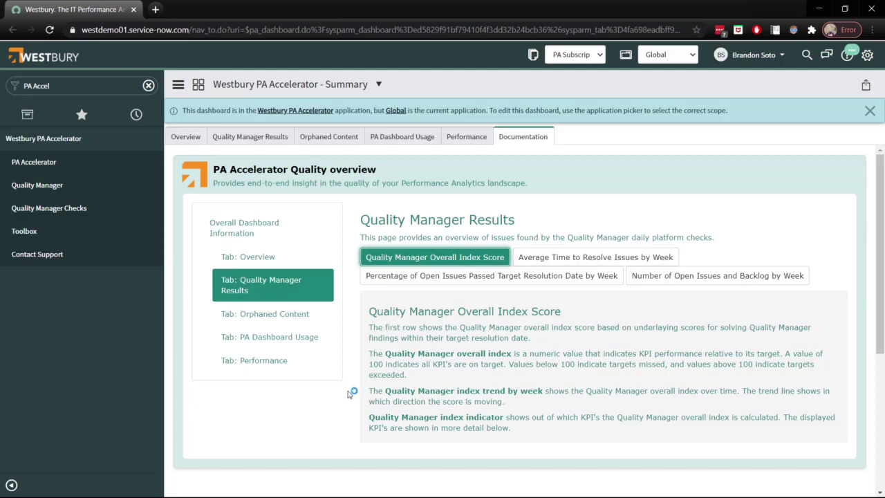
{"action": "left_click", "coordinate": [79, 167]}
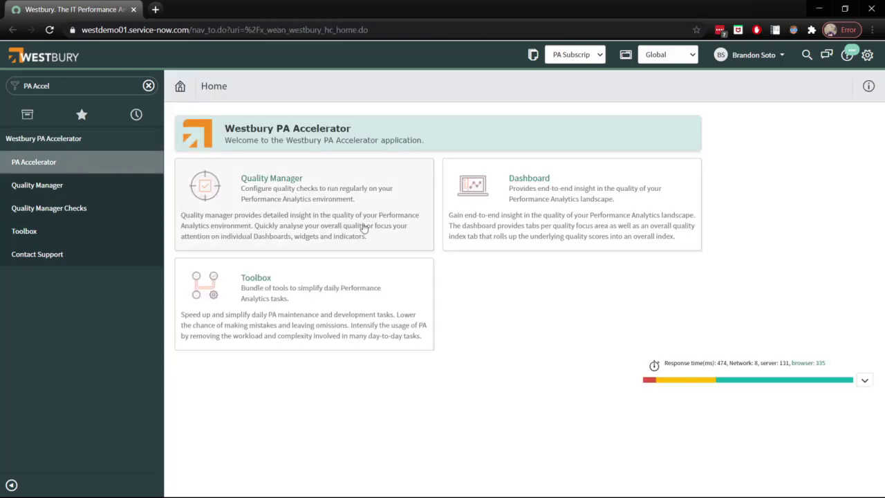
Open the Add Indicator Targets tool from the Toolbox and choose "Number of open incidents" as the indicator.
{"action": "left_click", "coordinate": [305, 307]}
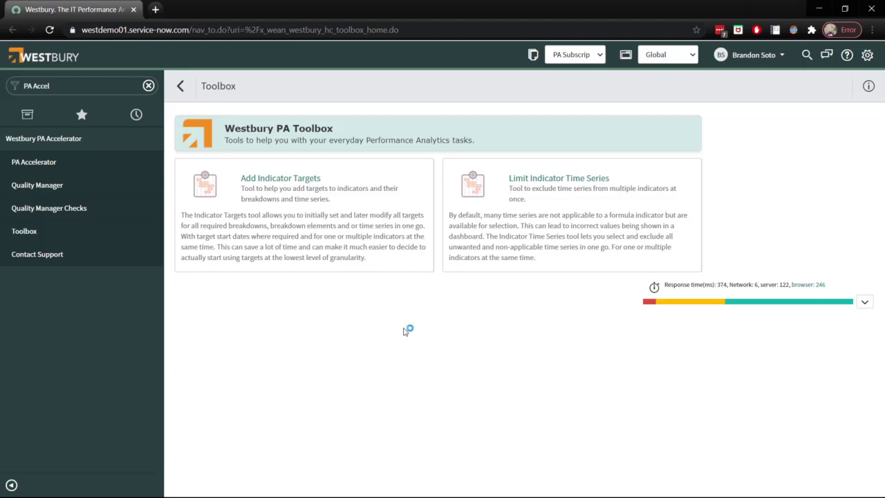
{"action": "left_click", "coordinate": [303, 225]}
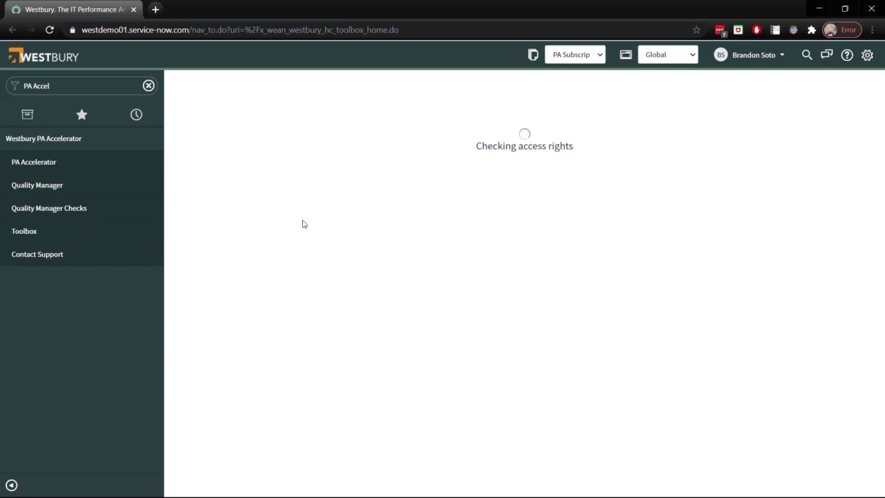
{"action": "left_click", "coordinate": [306, 160]}
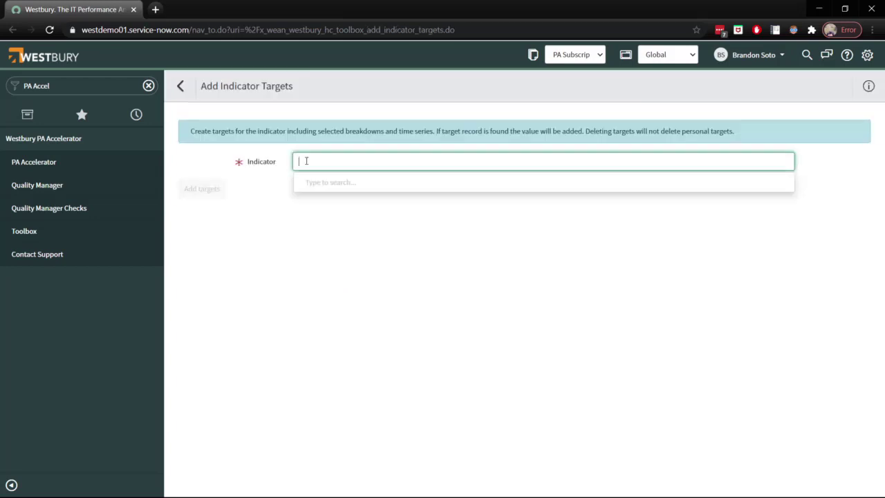
{"action": "type", "text": "number of open inci"}
{"action": "left_click", "coordinate": [357, 198]}
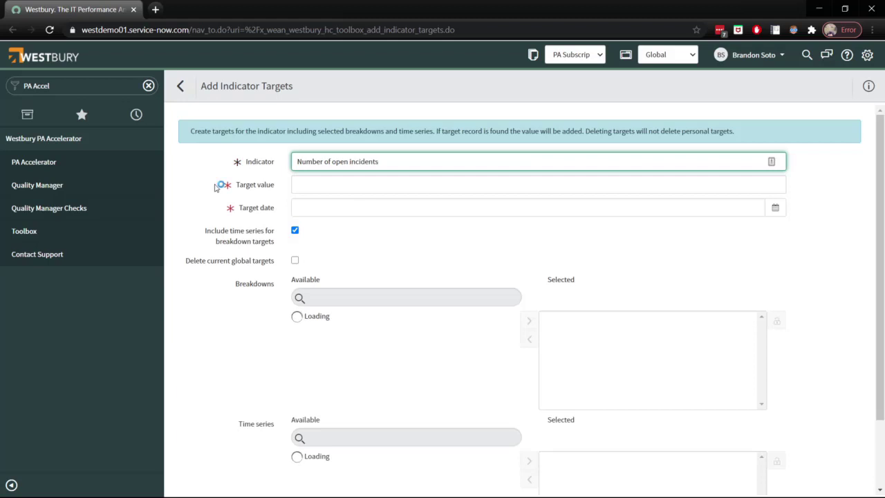
Examine the target, breakdown and time series options for the chosen indicator and return to the Toolbox.
{"action": "scroll", "coordinate": [221, 277], "scroll_direction": "down", "scroll_amount": 1}
{"action": "scroll", "coordinate": [222, 287], "scroll_direction": "up", "scroll_amount": 1}
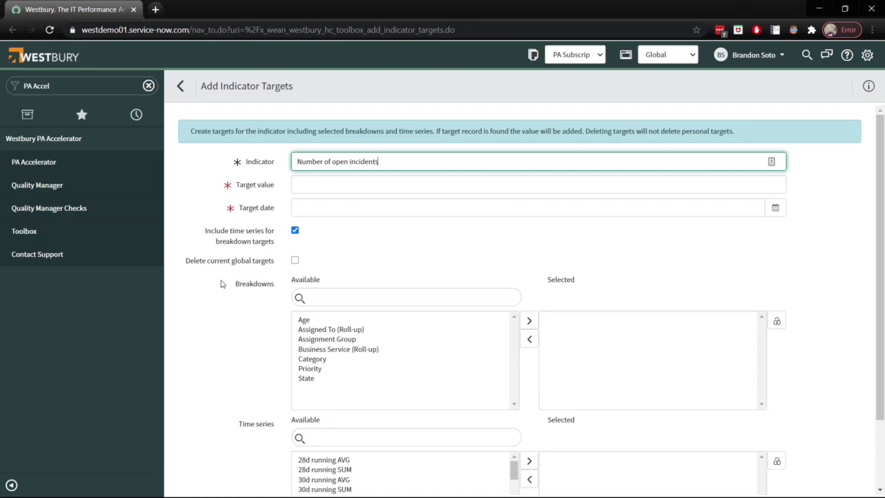
{"action": "scroll", "coordinate": [232, 318], "scroll_direction": "down", "scroll_amount": 1}
{"action": "scroll", "coordinate": [249, 346], "scroll_direction": "up", "scroll_amount": 1}
{"action": "left_click", "coordinate": [181, 87]}
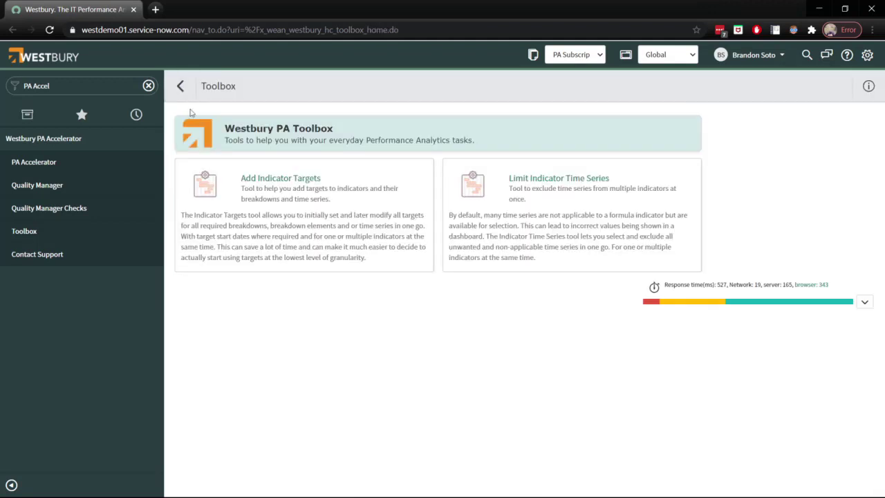
View the Limit Indicator Time Series tool and return to the PA Accelerator home page.
{"action": "left_click", "coordinate": [548, 229]}
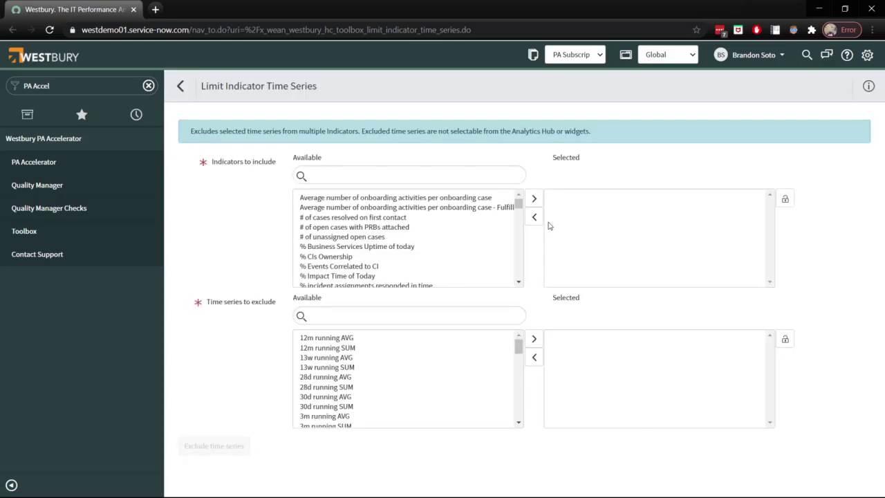
{"action": "left_click", "coordinate": [180, 86]}
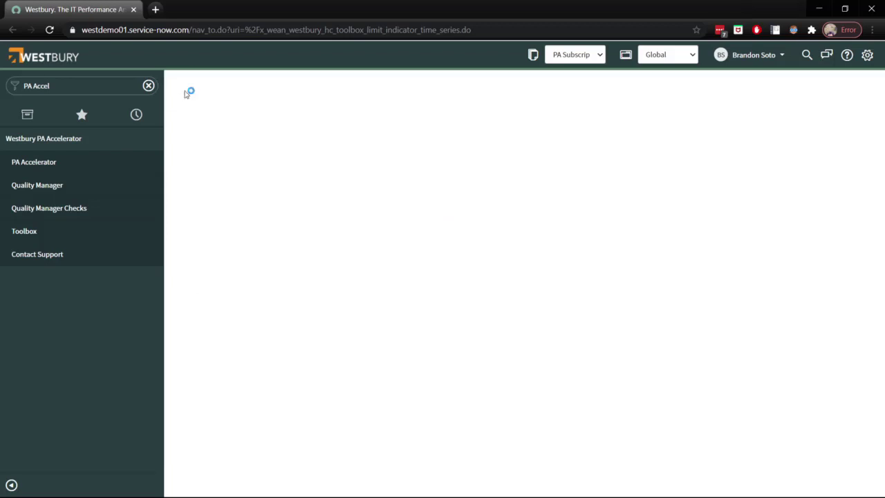
{"action": "left_click", "coordinate": [181, 88]}
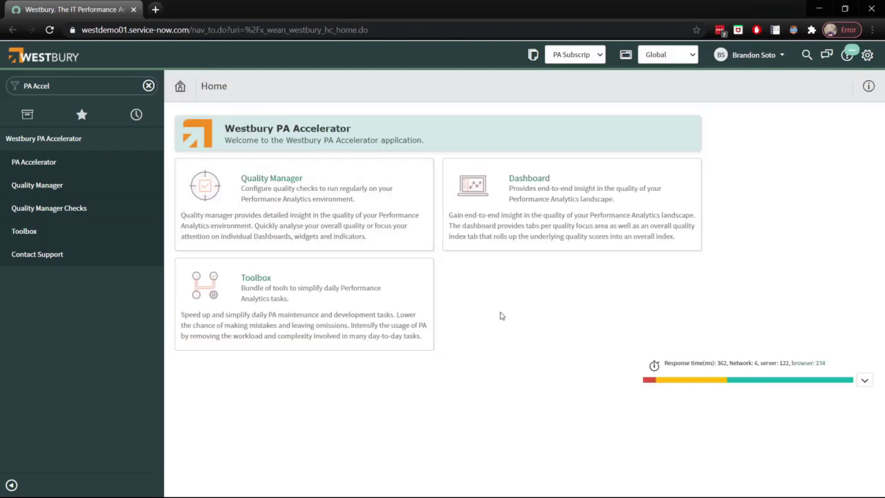
{"action": "left_click", "coordinate": [441, 496]}
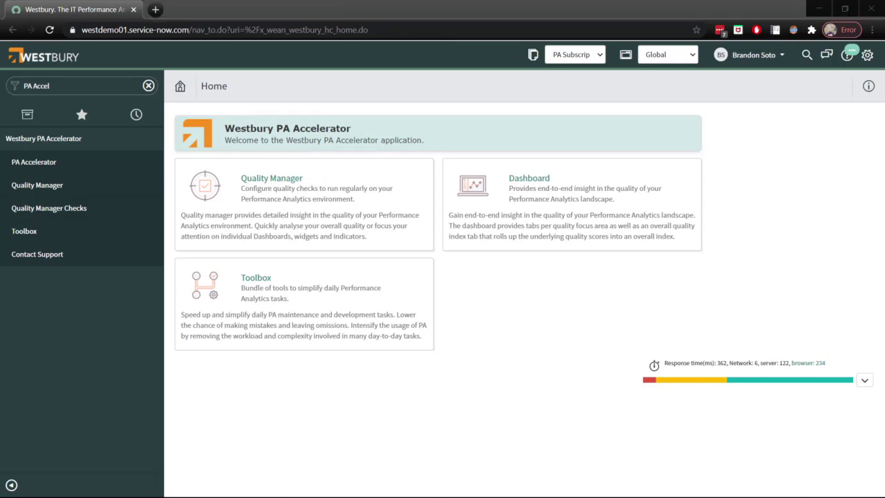